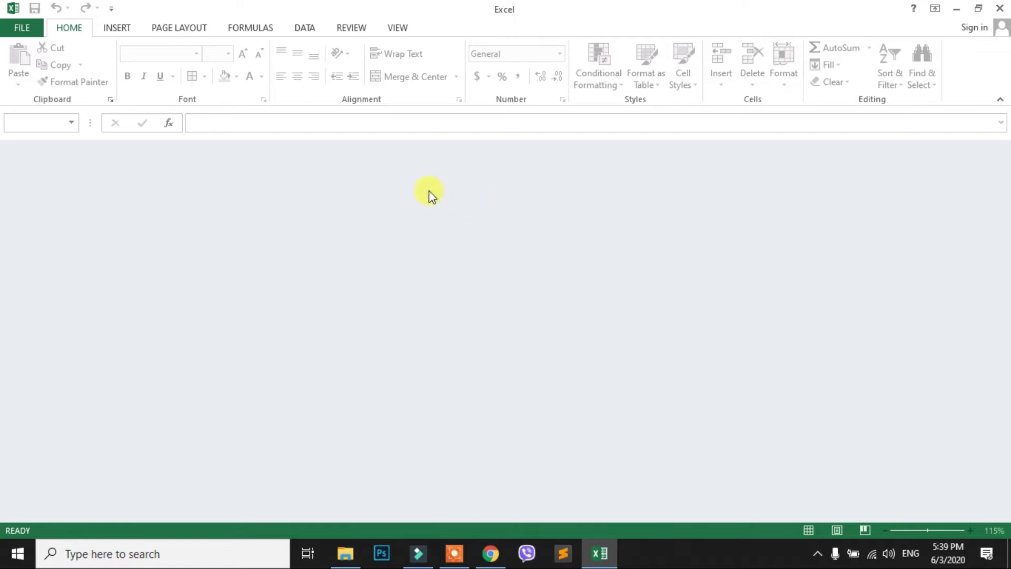
- Create a new blank workbook
left_click(25, 30)
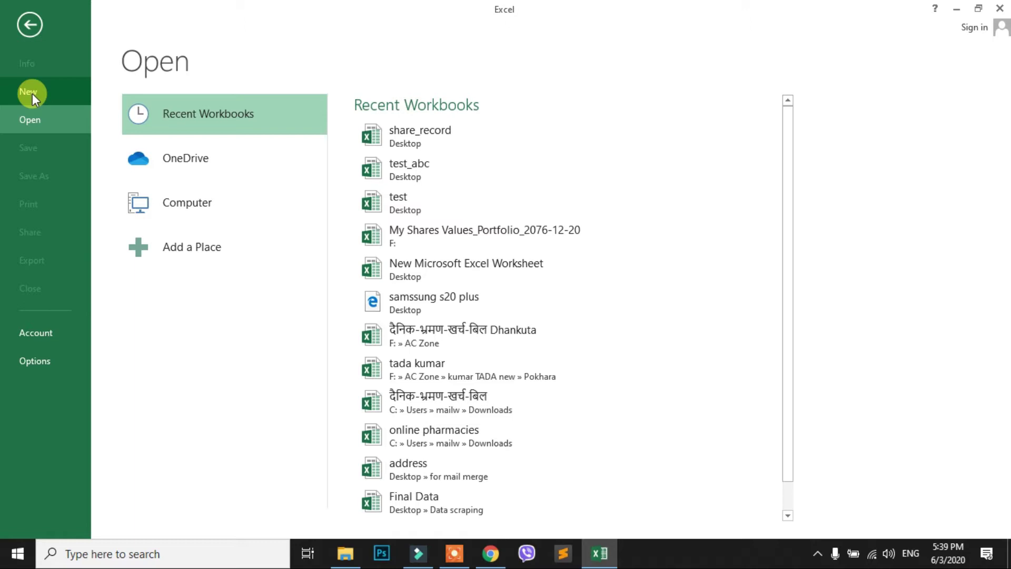
left_click(33, 93)
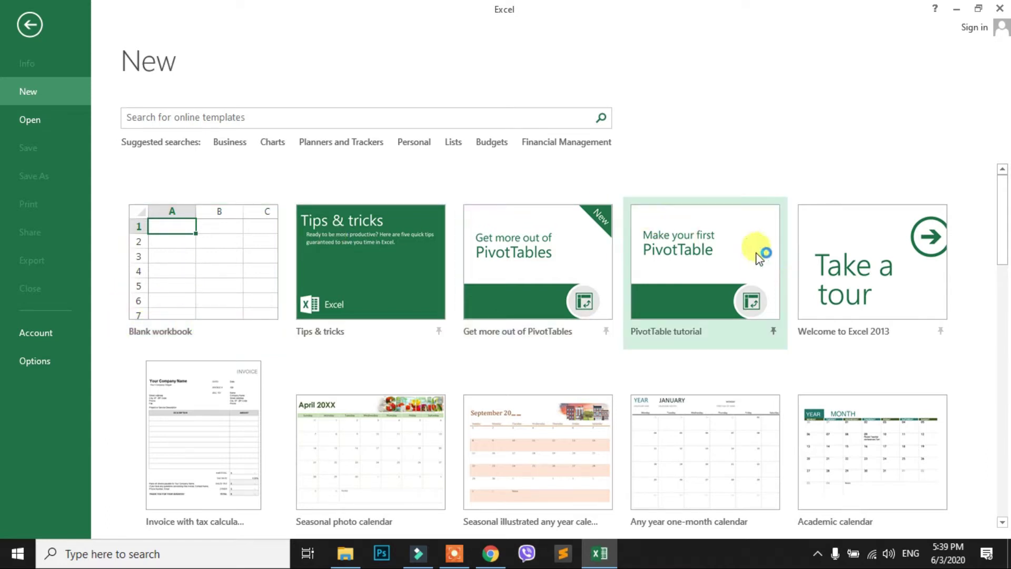
scroll(906, 341, "down", 1)
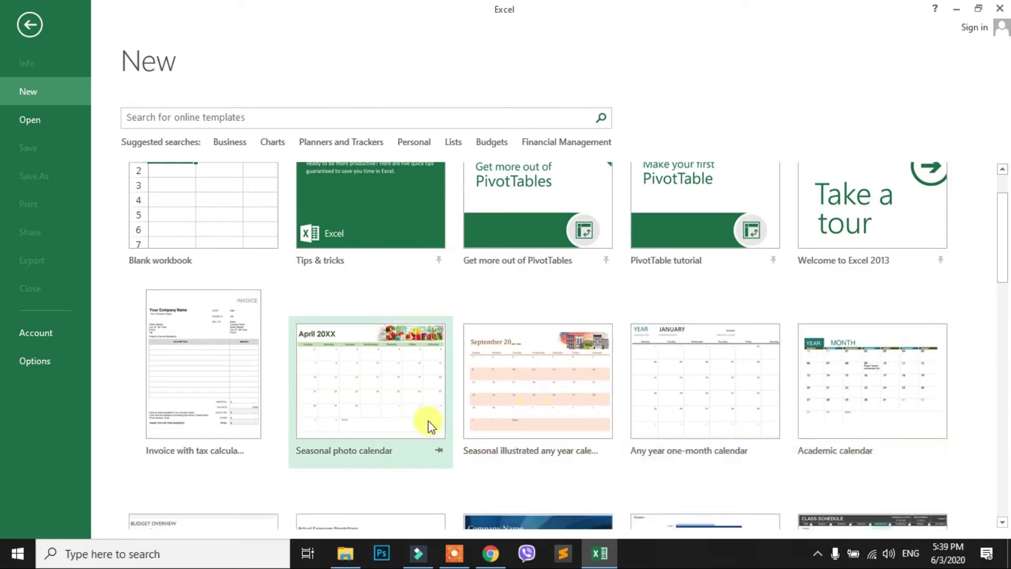
scroll(410, 395, "down", 1)
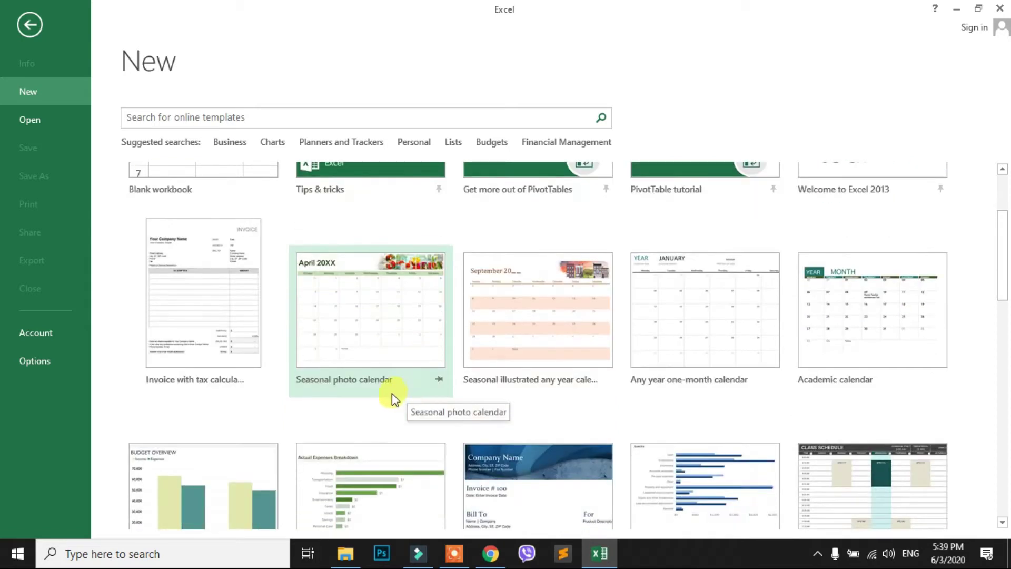
scroll(887, 316, "down", 2)
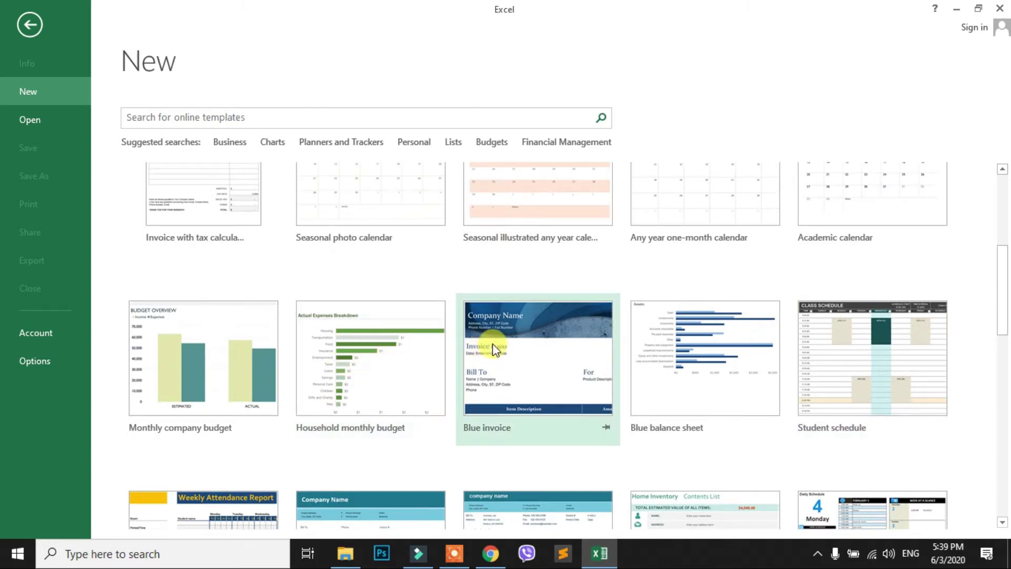
scroll(495, 348, "up", 1)
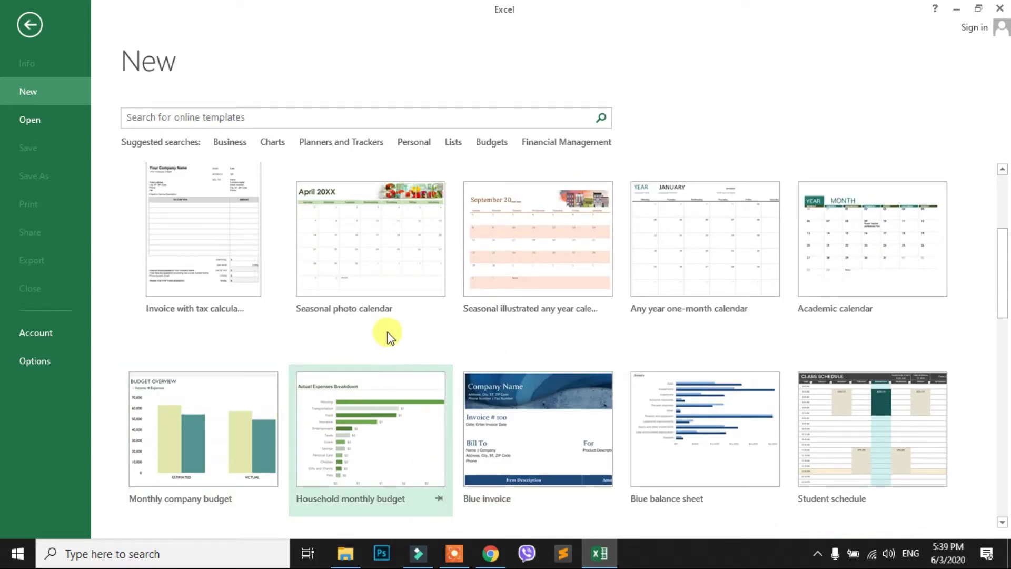
scroll(398, 331, "up", 1)
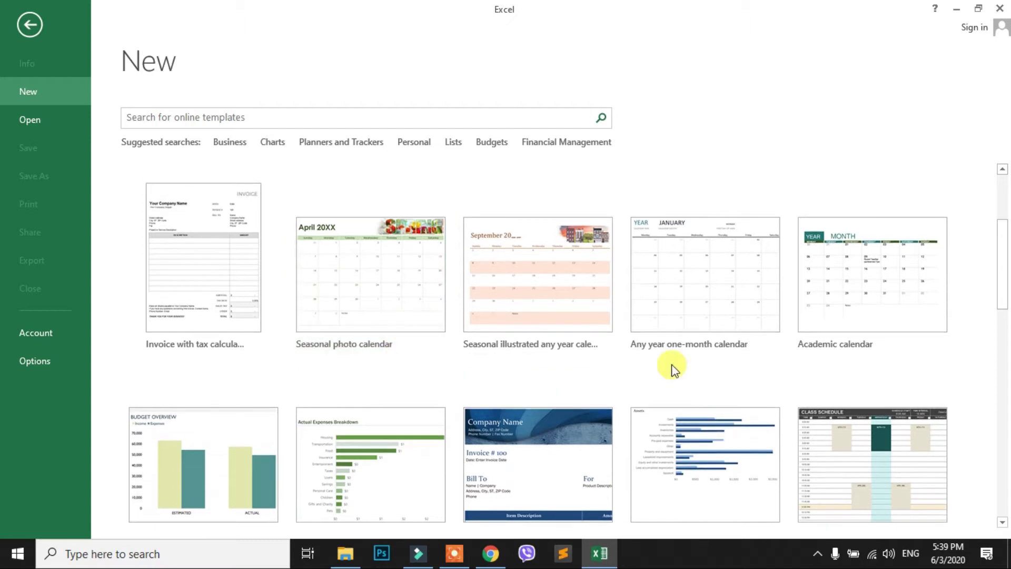
scroll(659, 329, "up", 2)
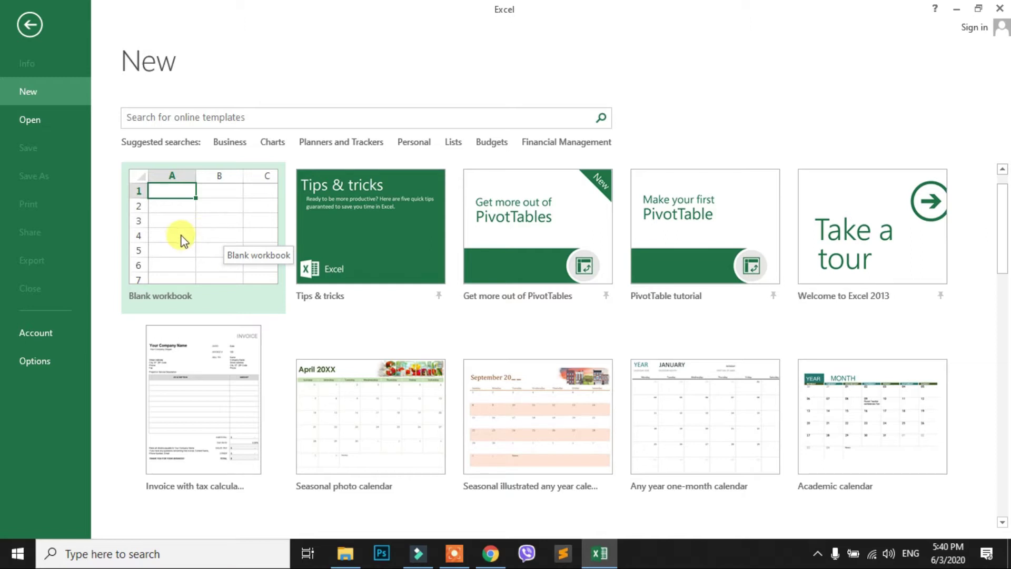
left_click(172, 220)
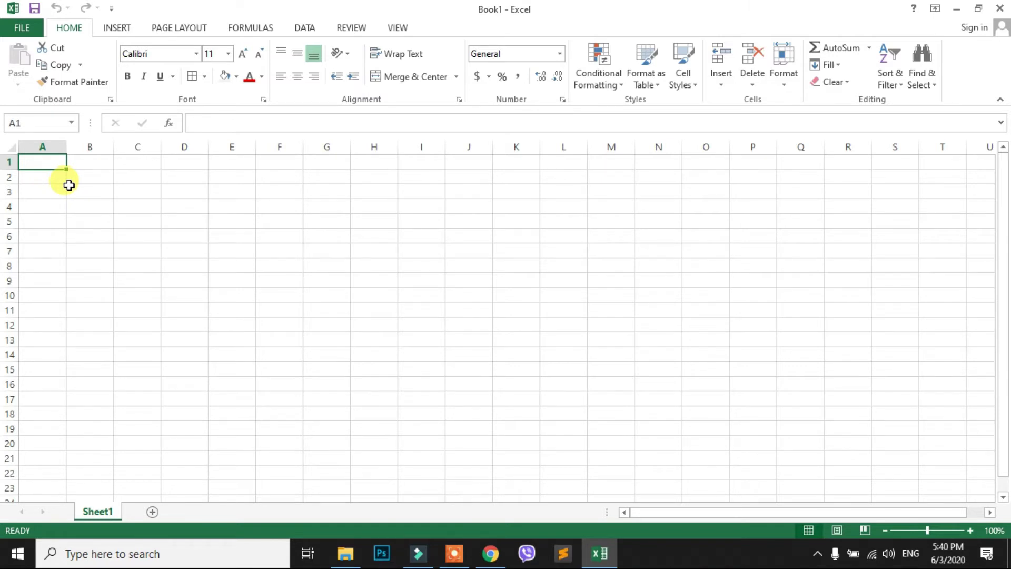
- Enter the heading "Name" in cell A1 and the value 1200 in cell A2
type("Name")
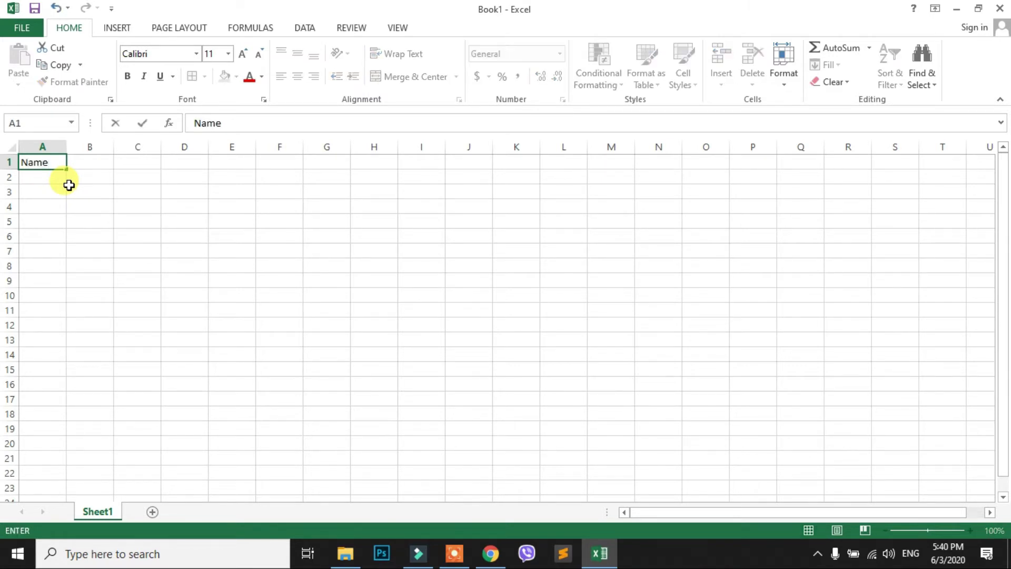
key("Return")
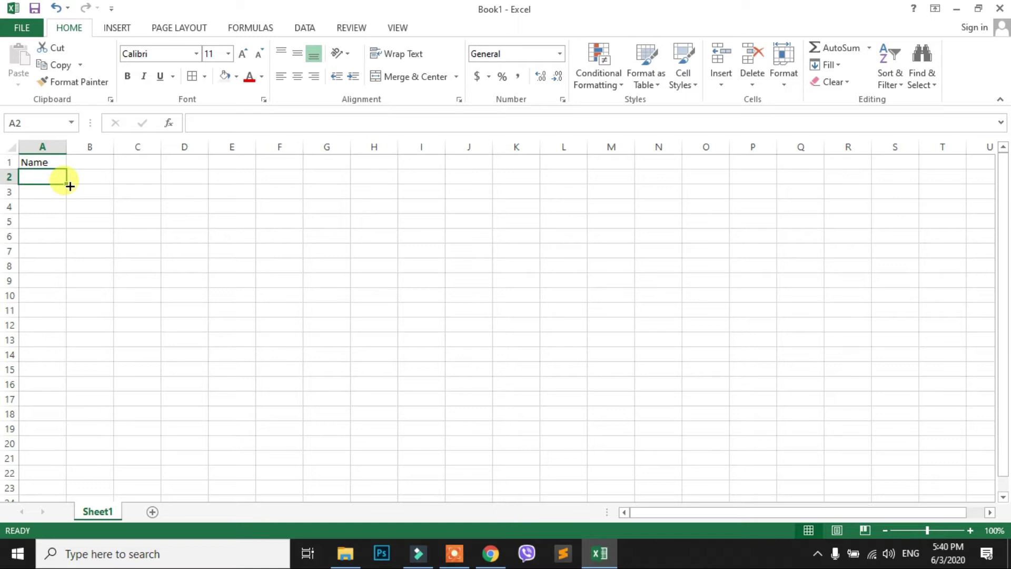
type("1200")
key("Return")
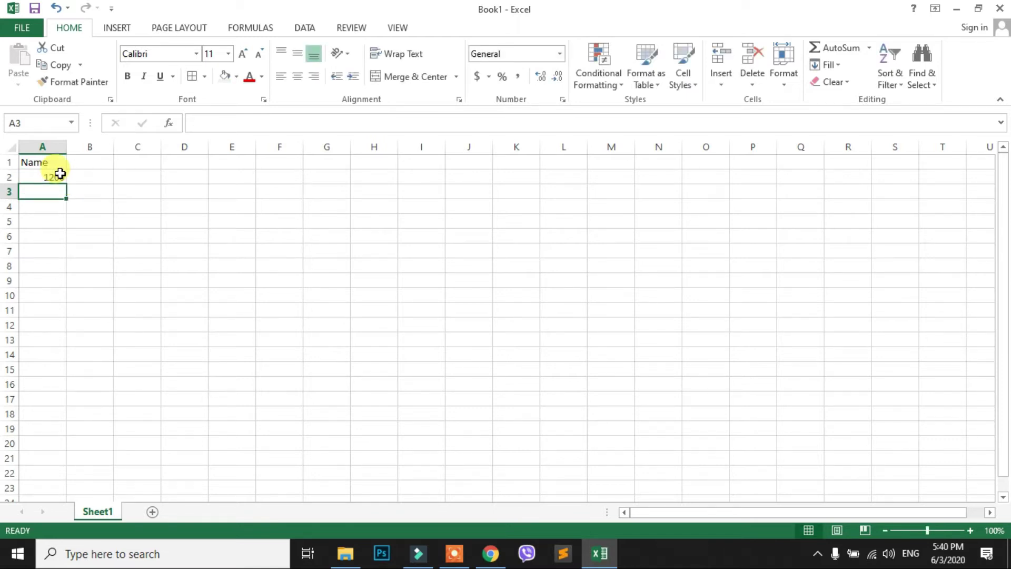
left_click(58, 167)
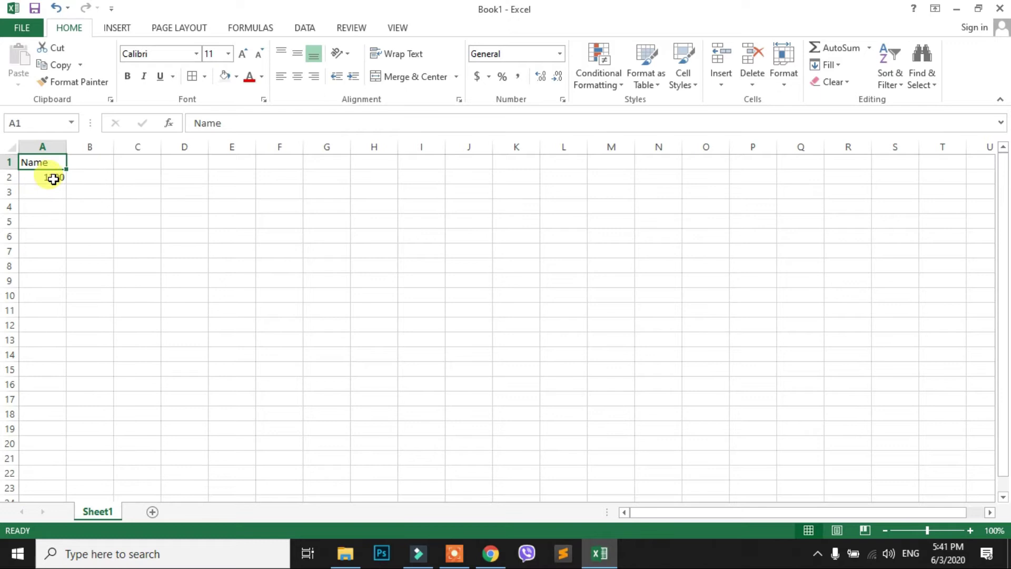
left_click(87, 189)
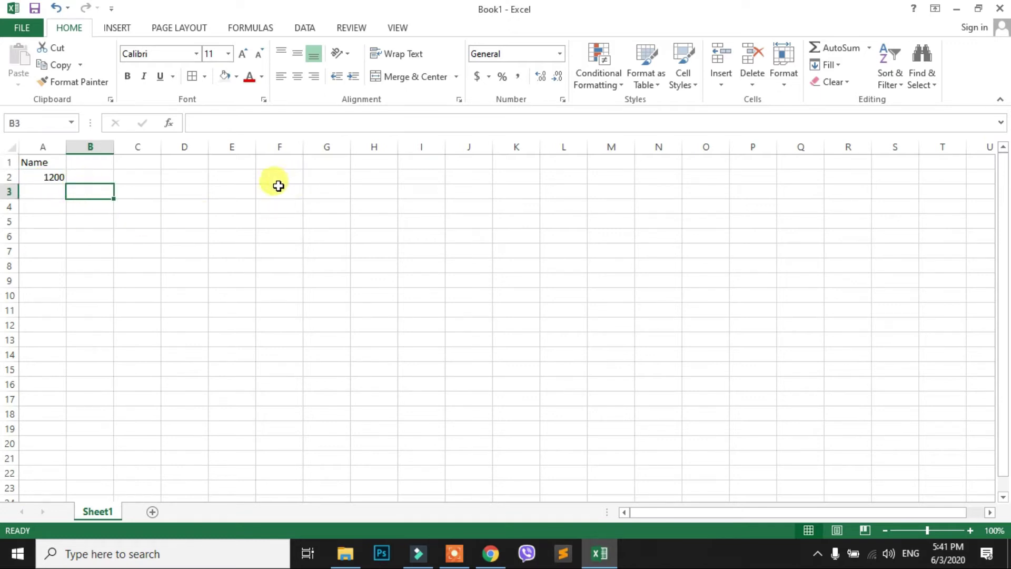
- Open the save location options for the unsaved workbook
left_click(20, 29)
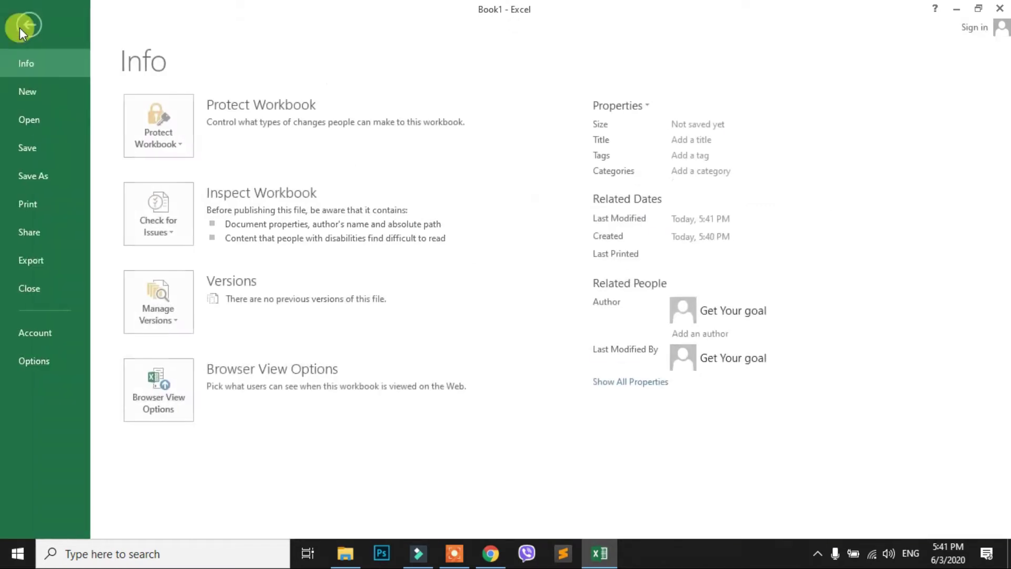
left_click(34, 153)
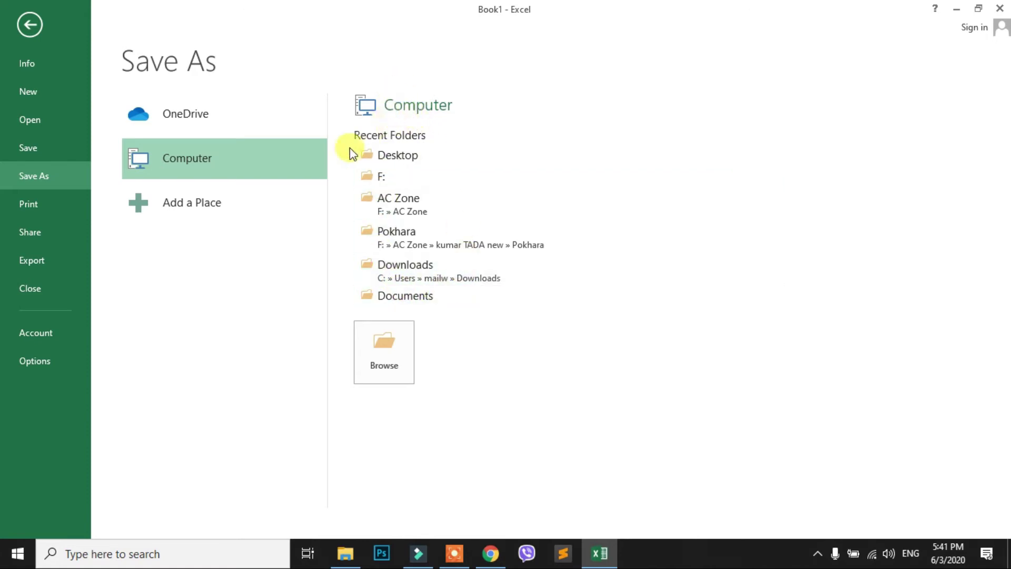
left_click(388, 349)
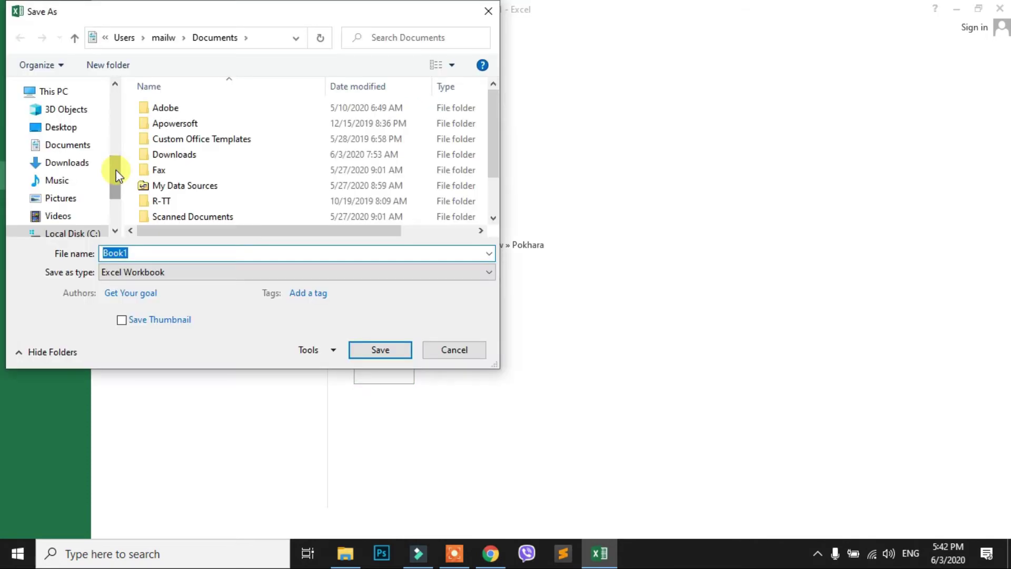
left_click_drag(118, 177, 103, 235)
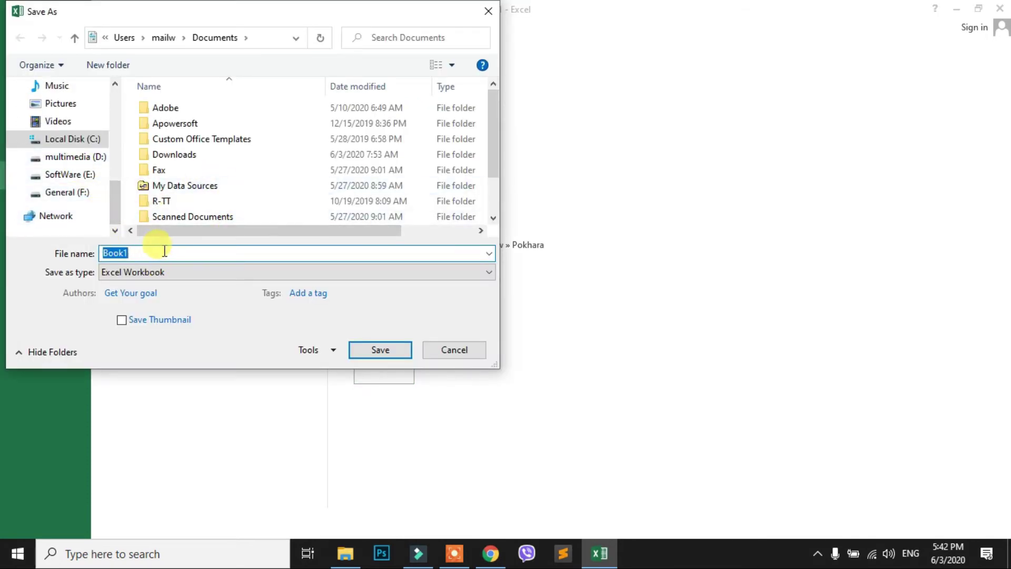
left_click(478, 350)
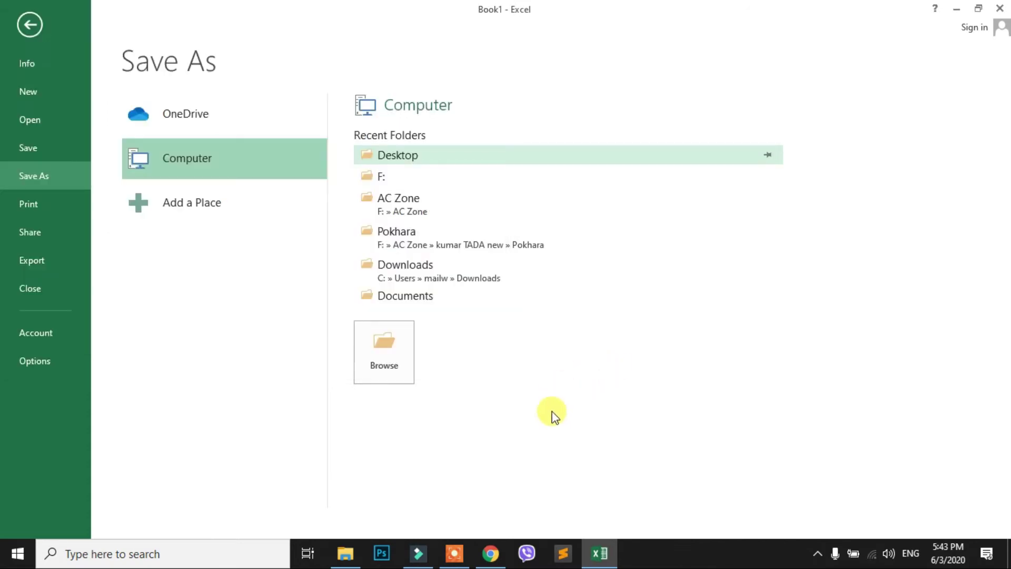
- Save the workbook in the Desktop folder under the file name "tutorial"
left_click(427, 153)
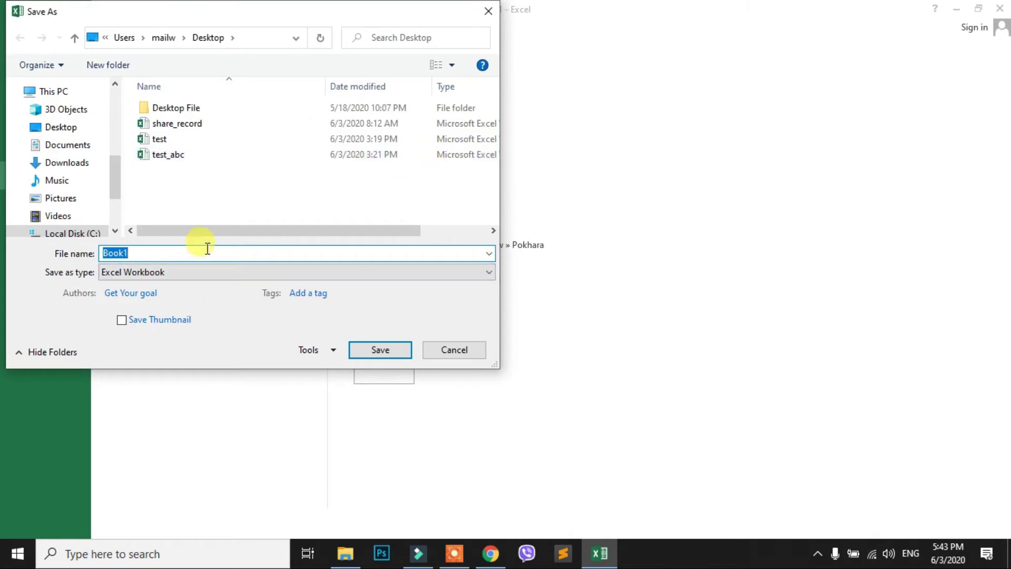
type("tutorial")
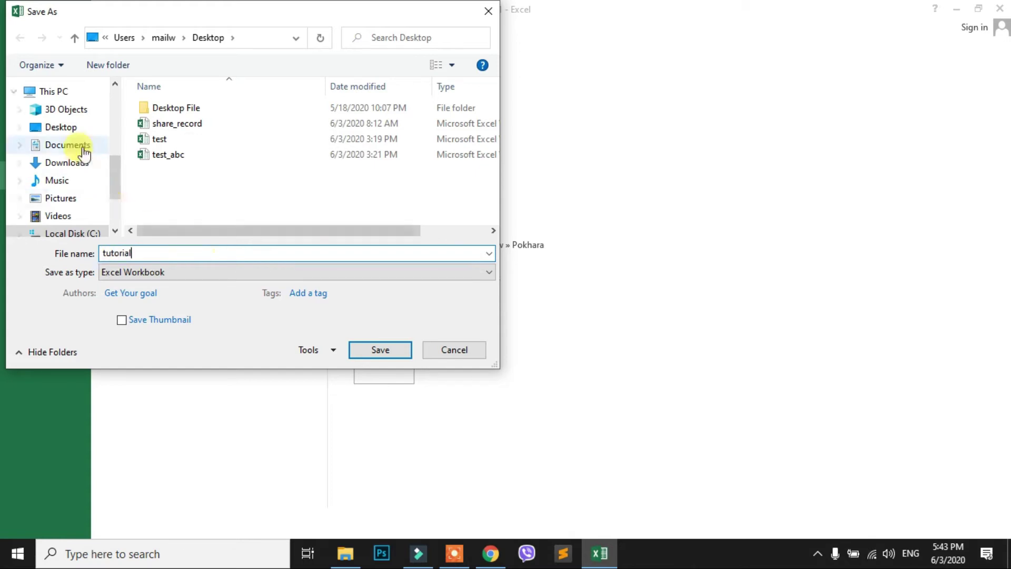
left_click(397, 353)
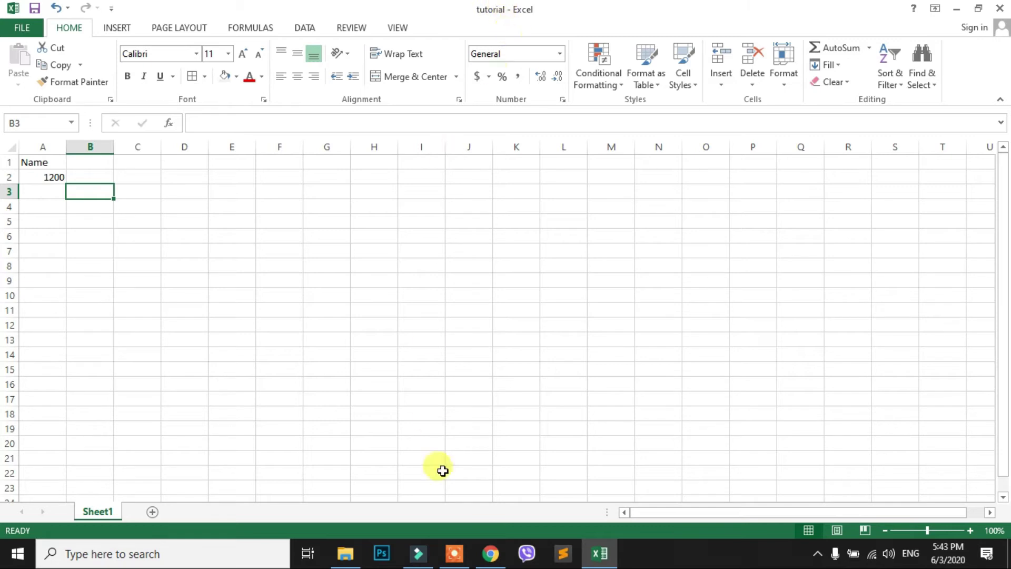
- Close the tutorial workbook while keeping the application open
left_click(296, 284)
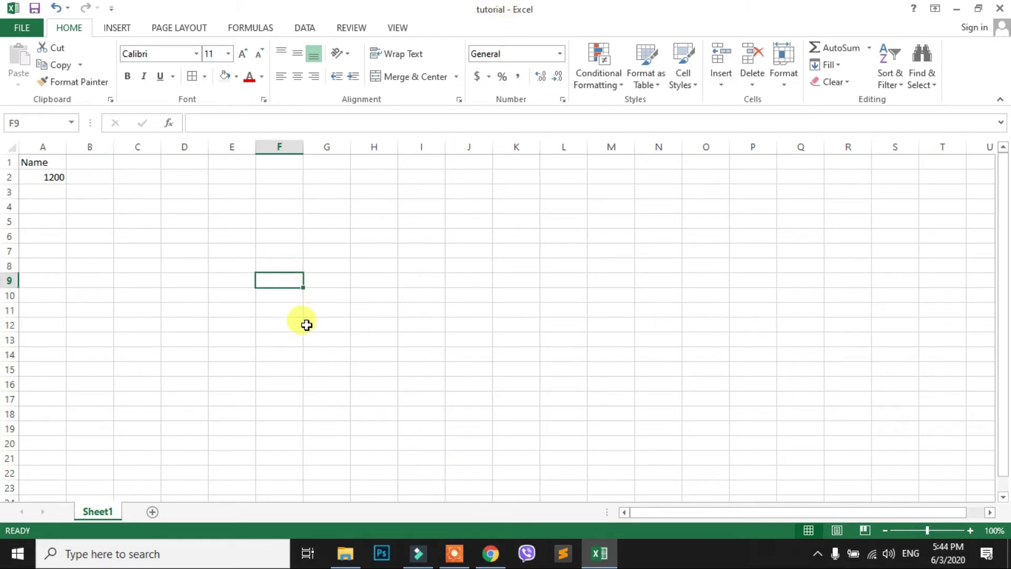
left_click(25, 30)
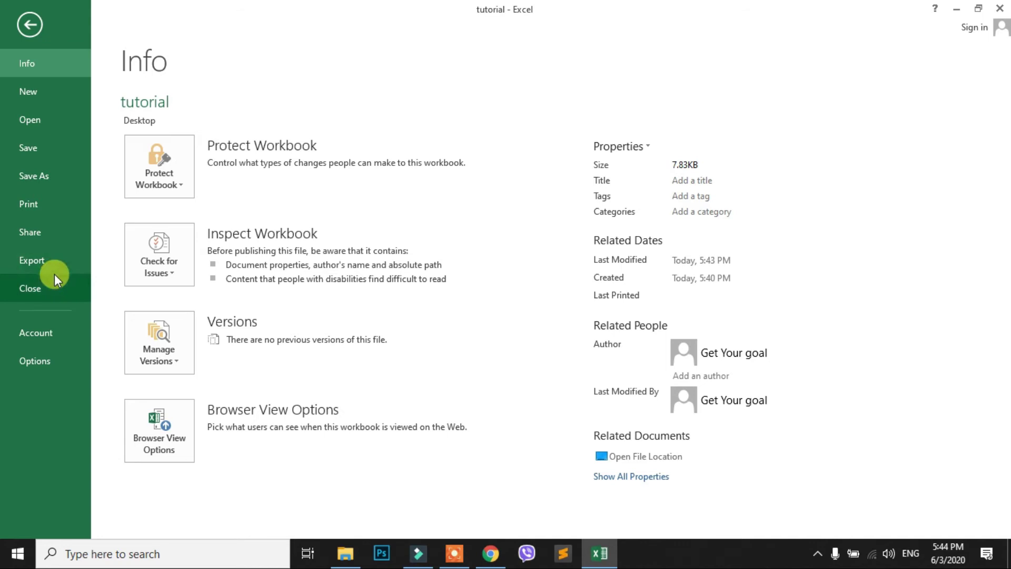
left_click(46, 294)
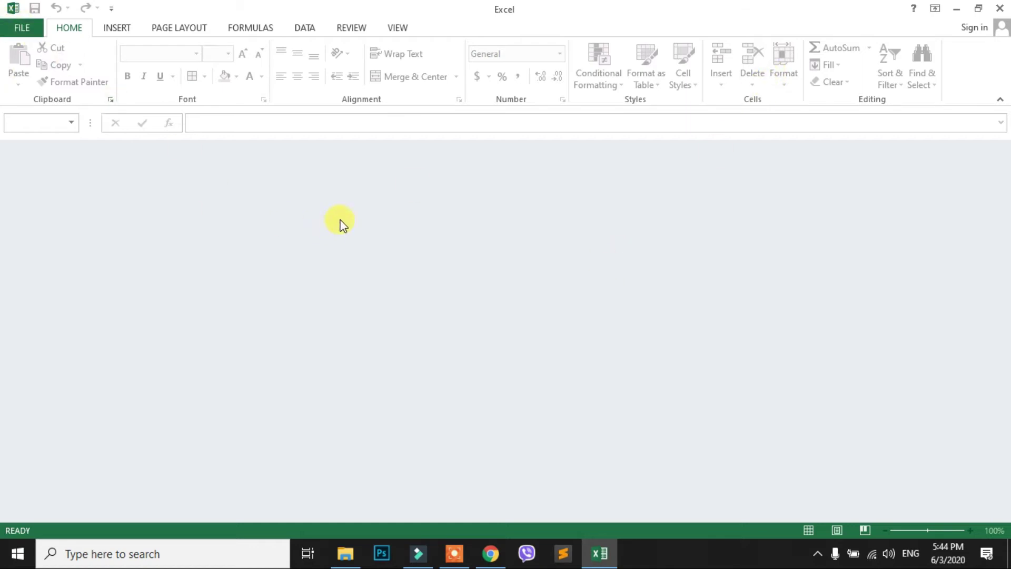
- Open the tutorial workbook from the computer's Desktop folder
left_click(28, 30)
left_click(49, 122)
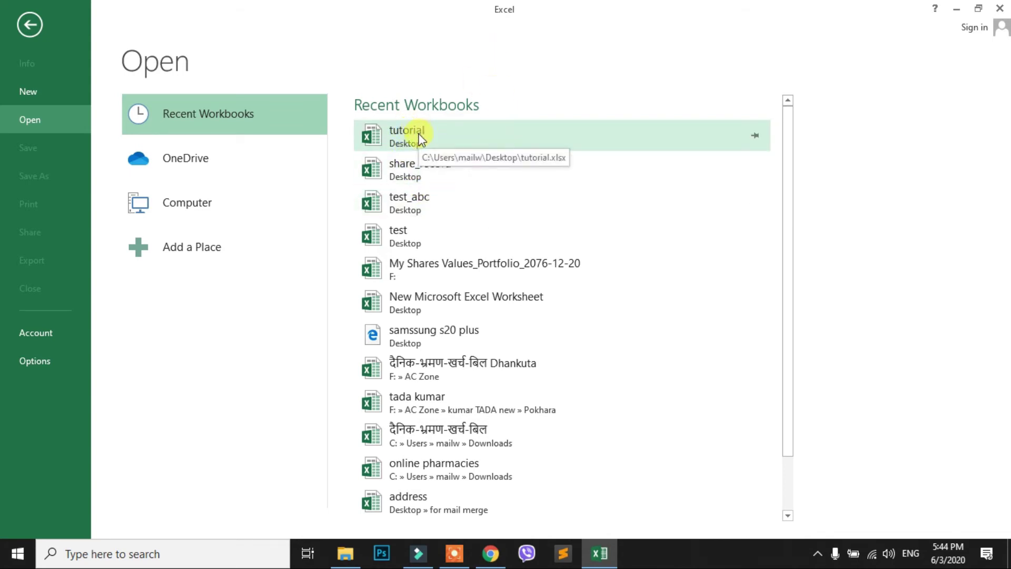
left_click(194, 206)
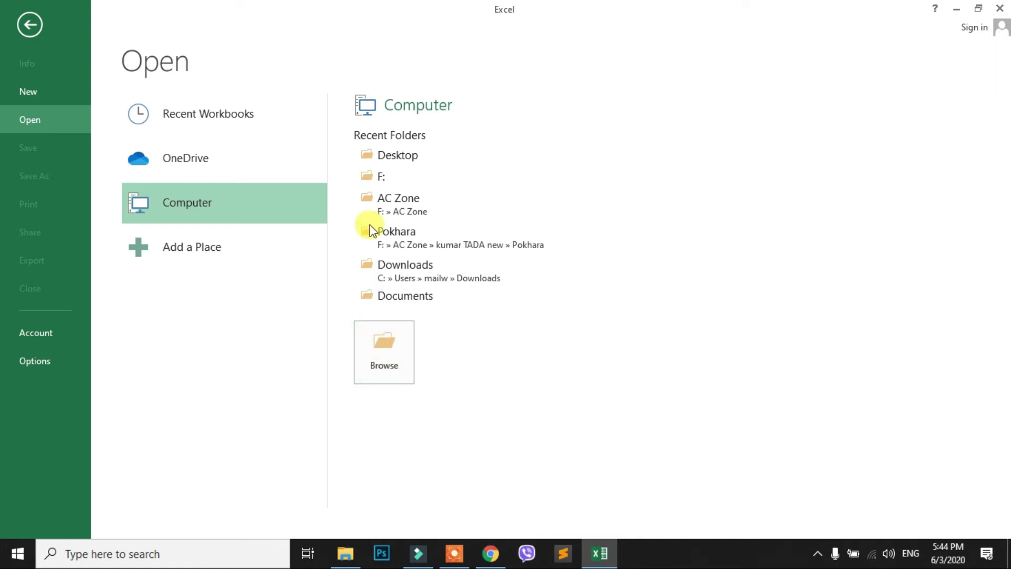
left_click(376, 157)
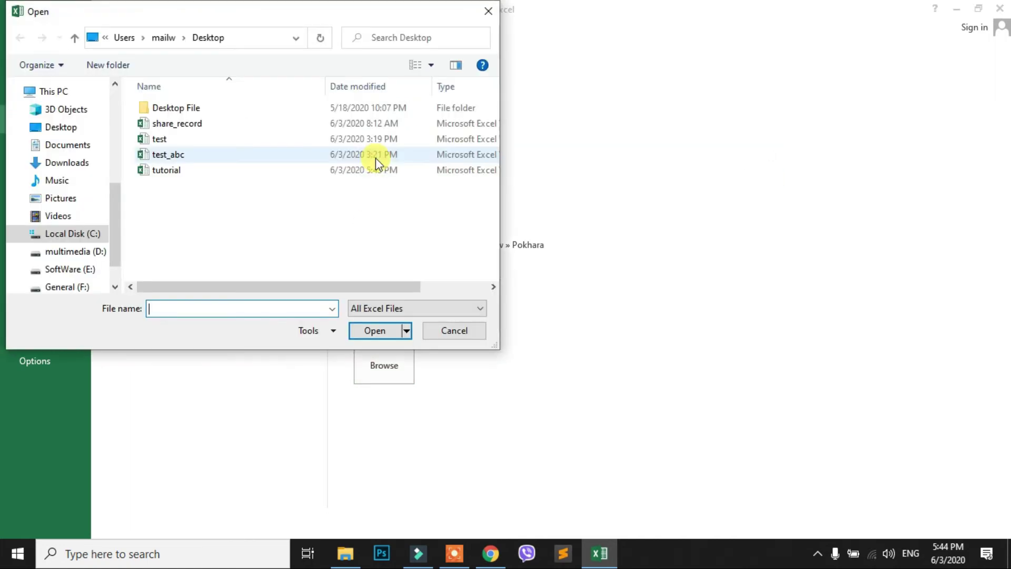
left_click(183, 171)
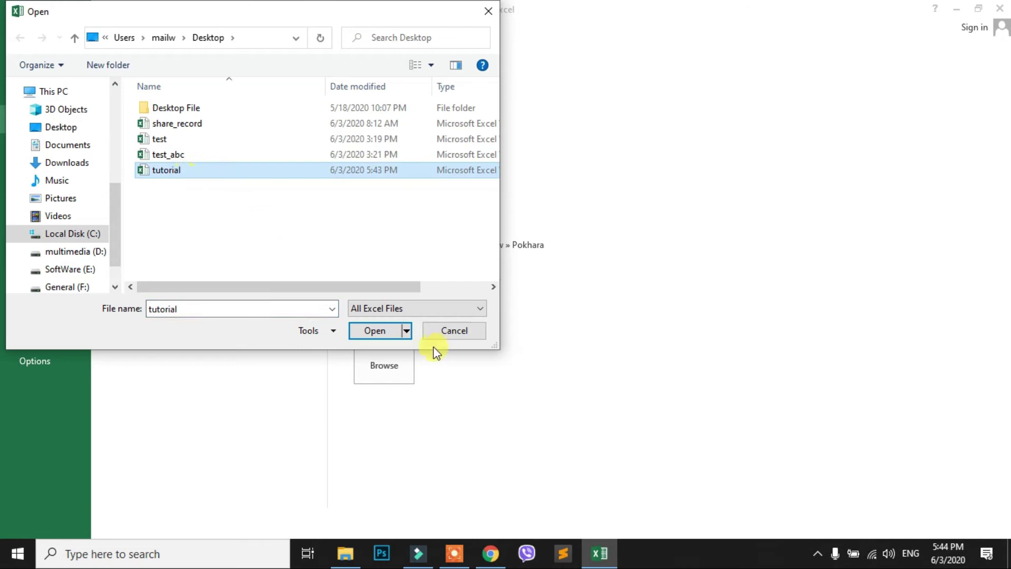
left_click(368, 331)
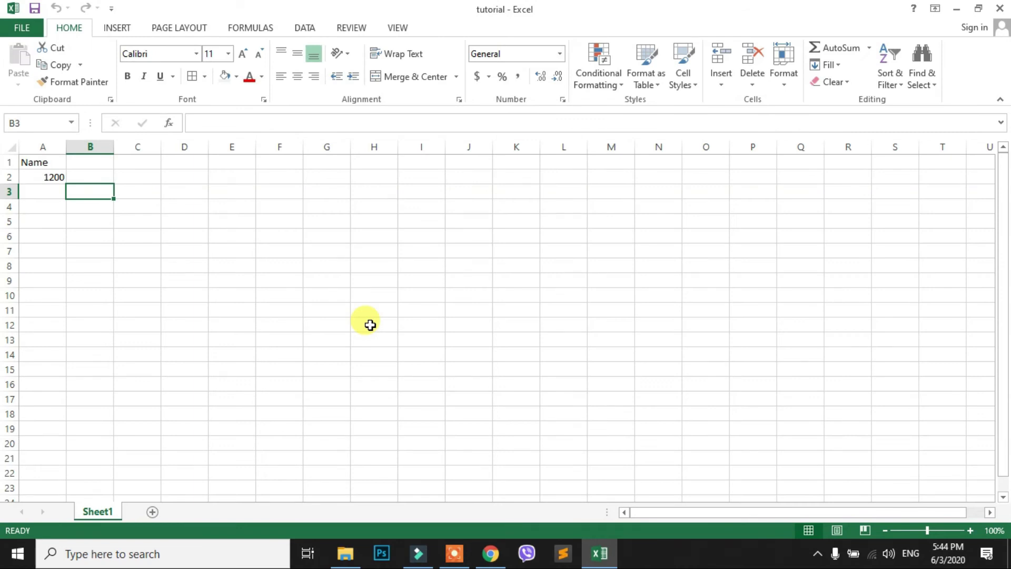
- Enter 1000 in cell A3 and save the workbook
key("Left")
type("1000")
key("Return")
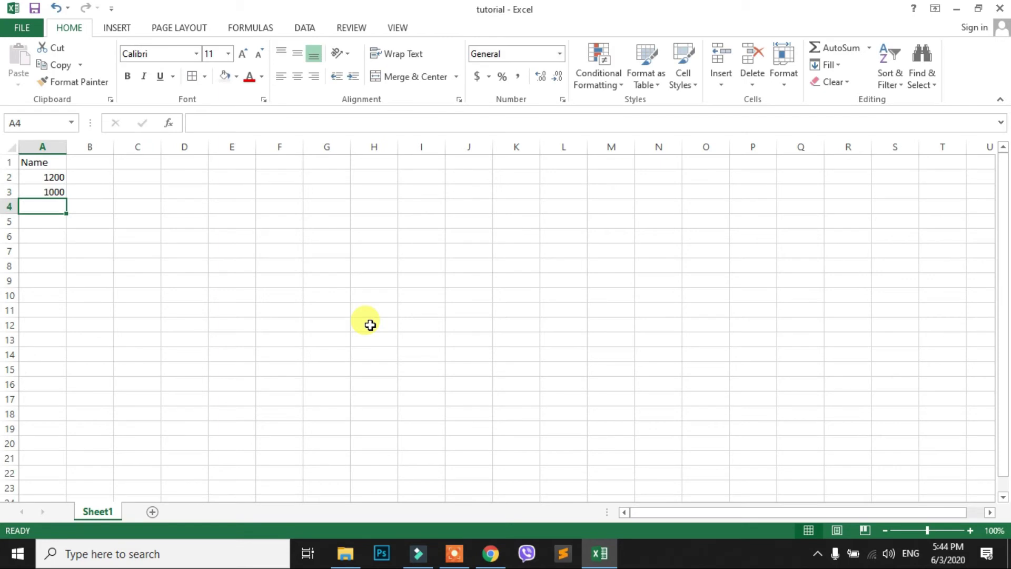
left_click(34, 9)
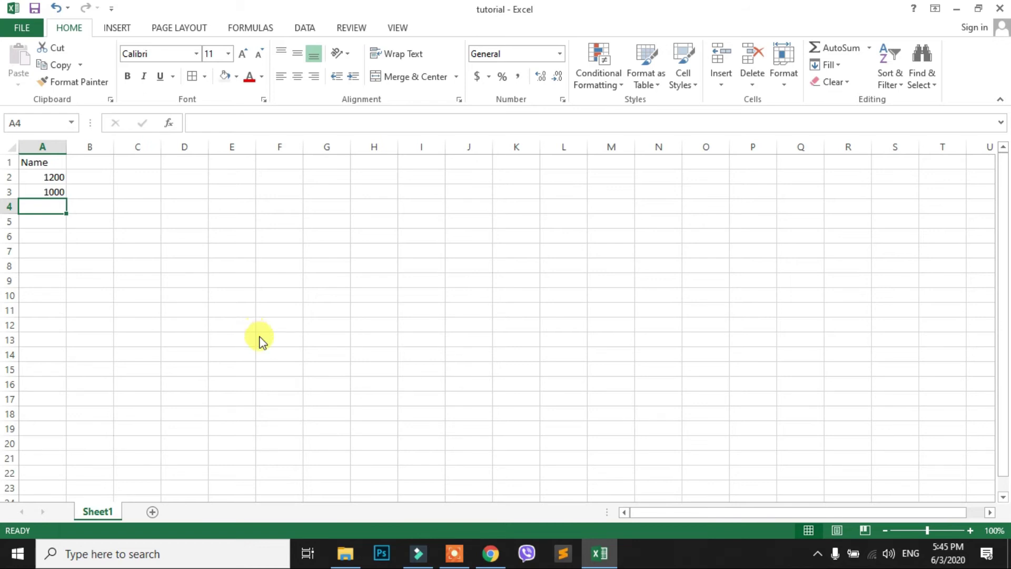
- Close the tutorial workbook and create another blank workbook
key("ctrl+w")
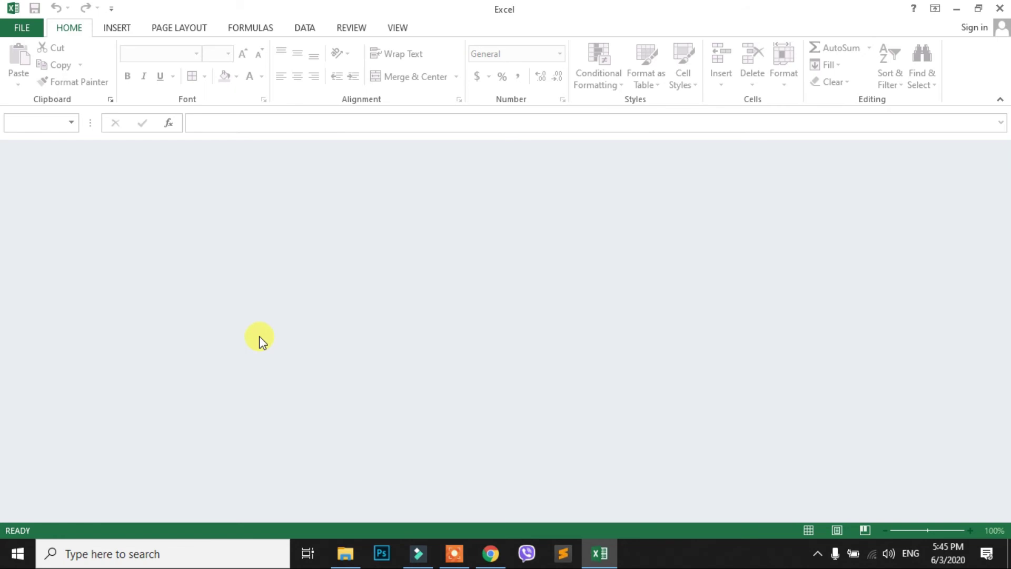
key("ctrl+n")
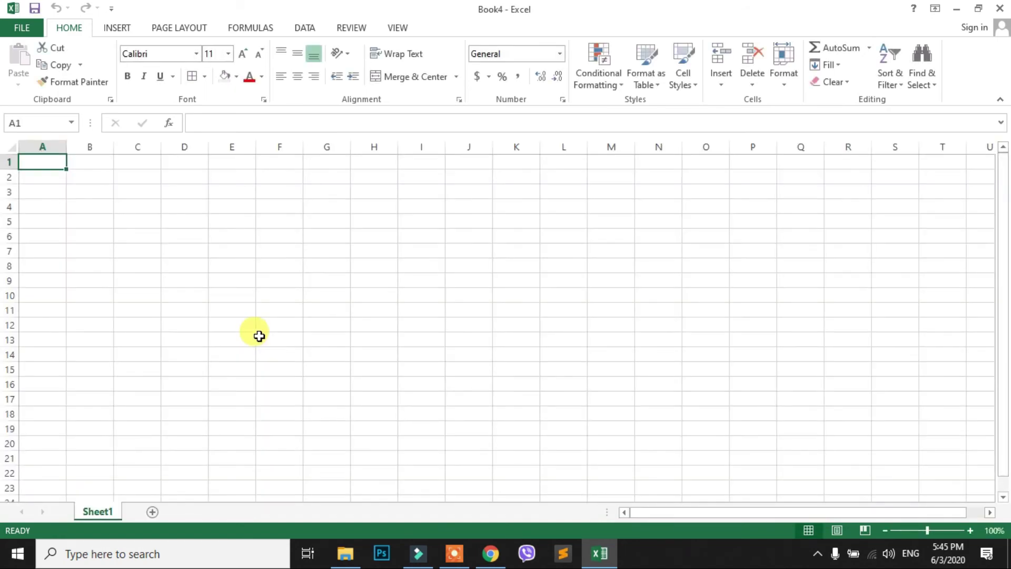
- Enter the column headings sn in cell A1 and name in cell B1
type("sn")
key("Tab")
type("name")
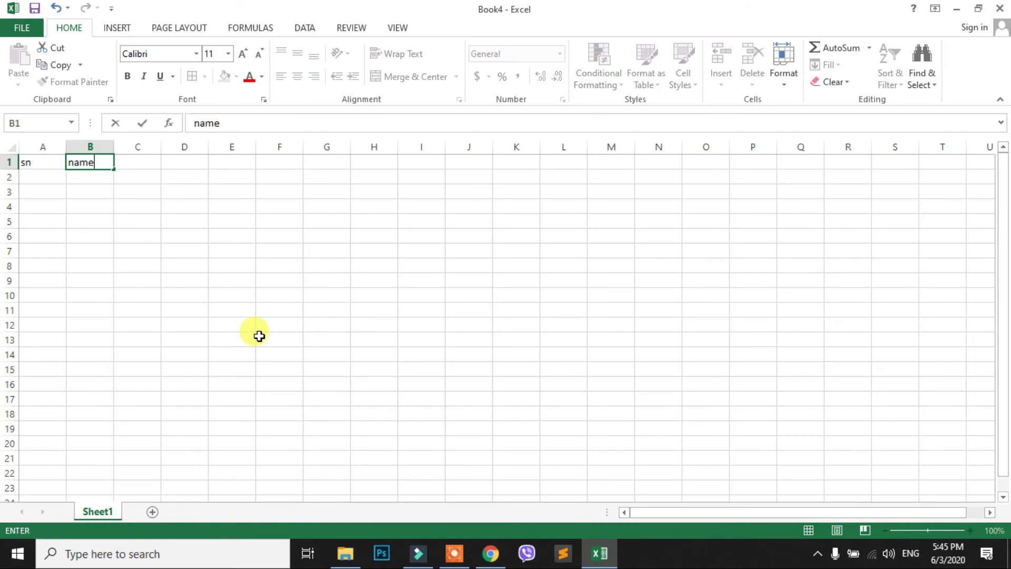
key("Tab")
left_click(332, 309)
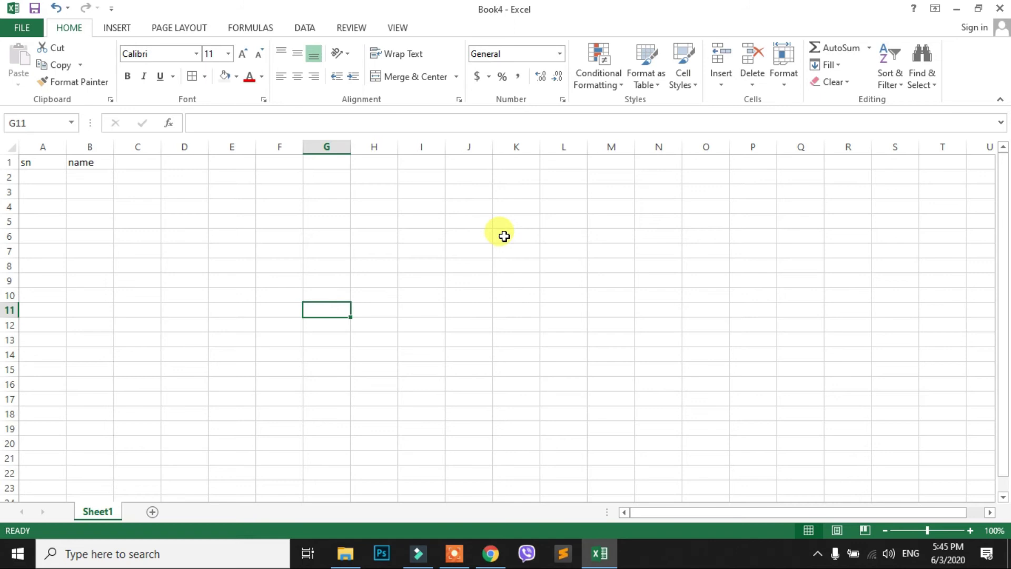
- Close the new workbook without saving its changes, keeping the application open
key("alt+F4")
left_click_drag(469, 240, 227, 210)
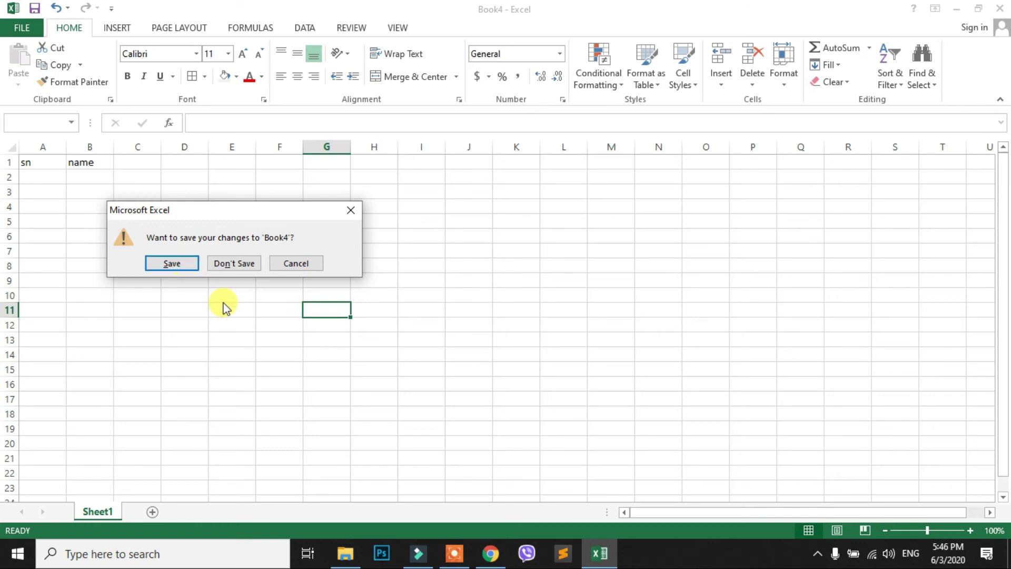
left_click(244, 267)
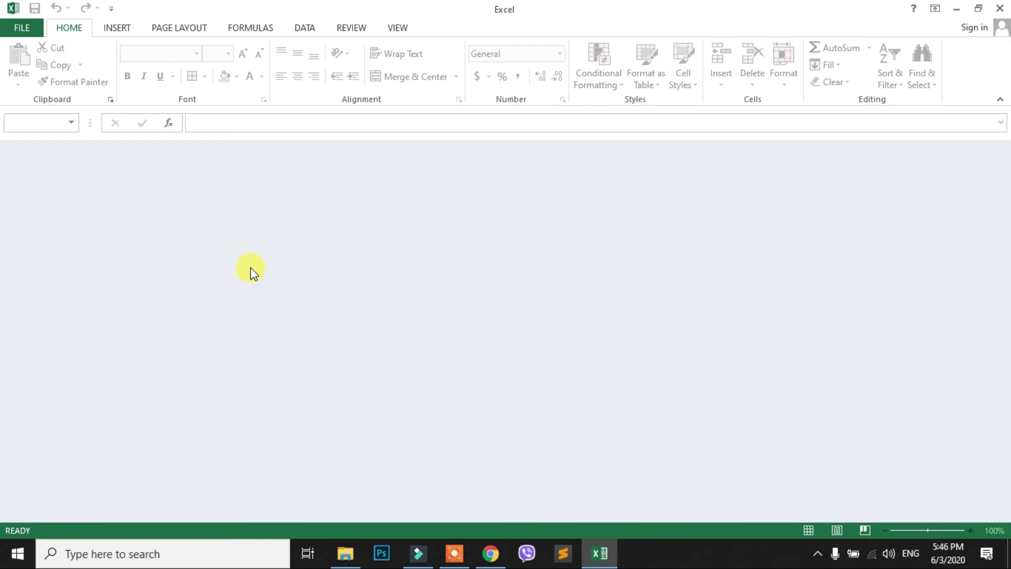
- Open the recent tutorial workbook and save a copy of it in the Desktop folder as tutorial_niftyvids
left_click(11, 25)
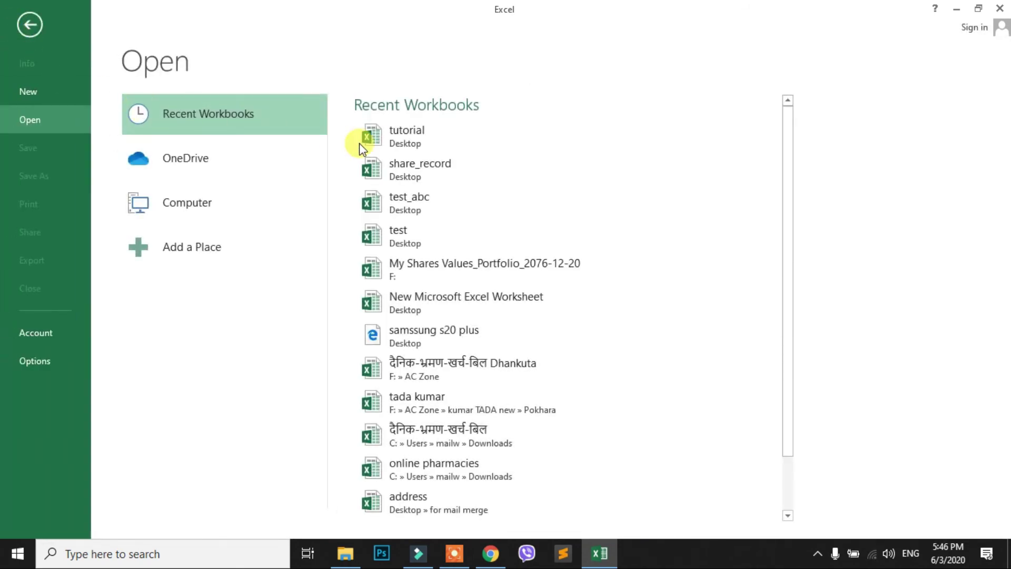
left_click(417, 145)
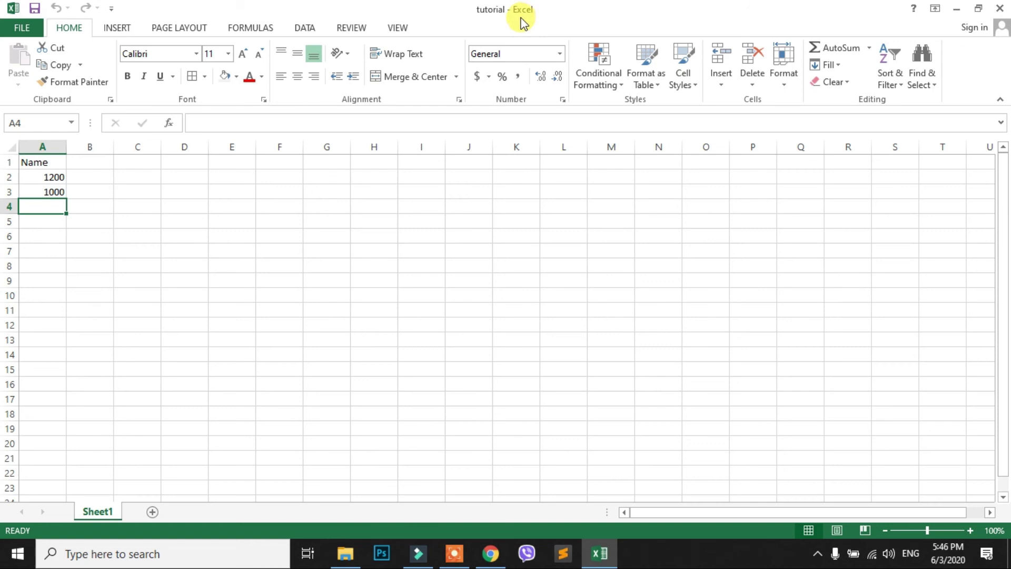
left_click(22, 28)
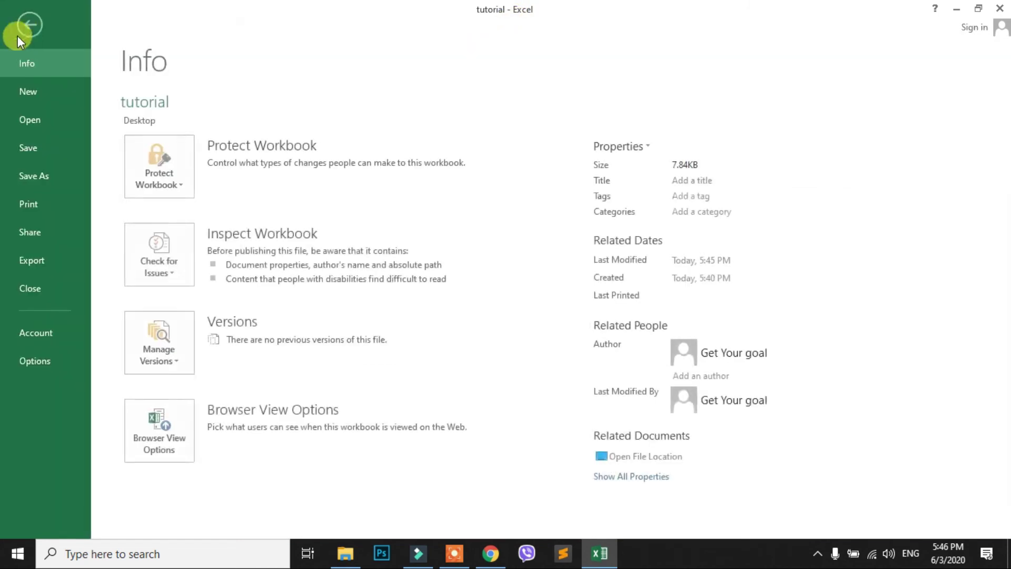
left_click(46, 177)
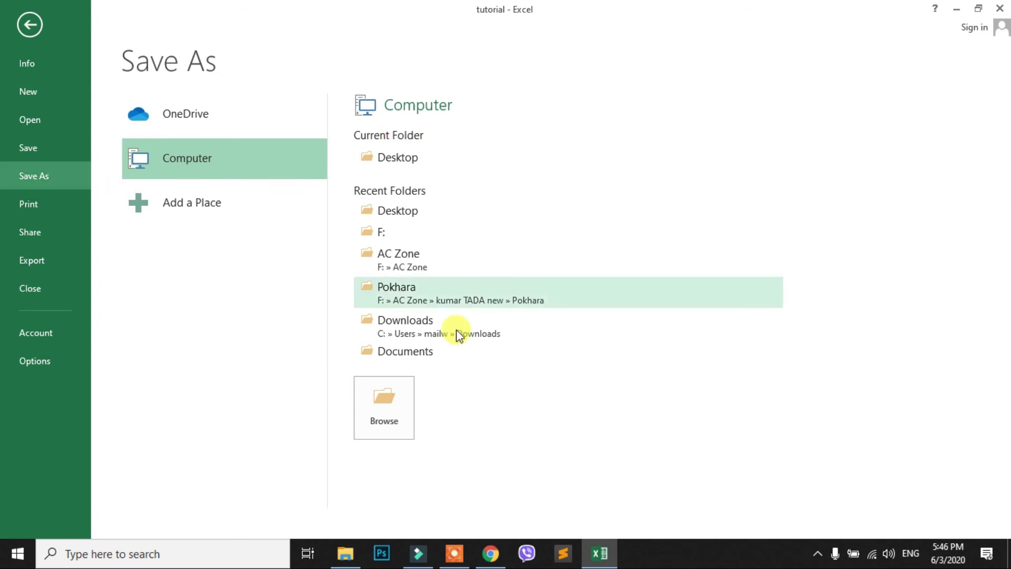
left_click(392, 160)
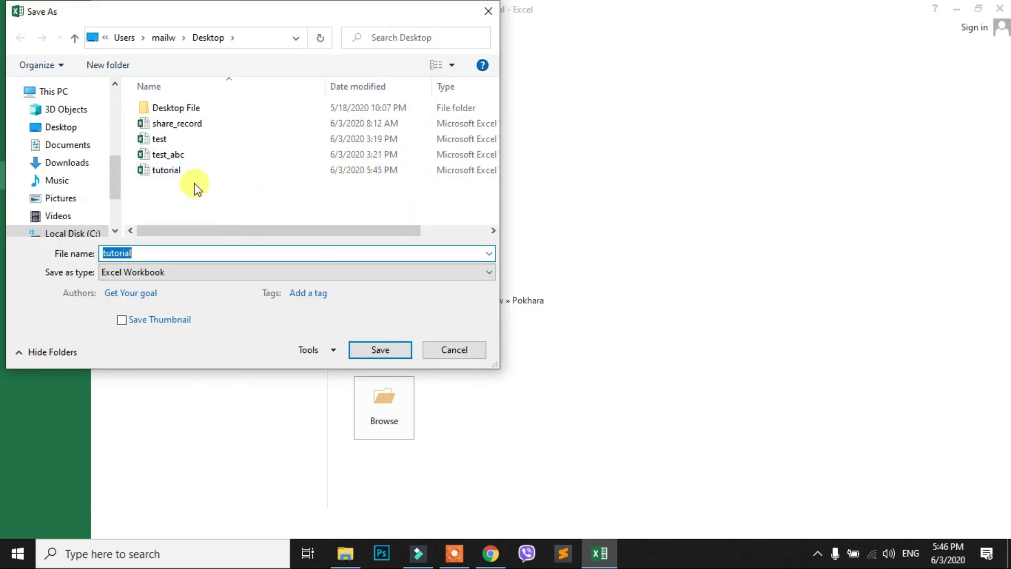
left_click(221, 258)
type("_niftyvids")
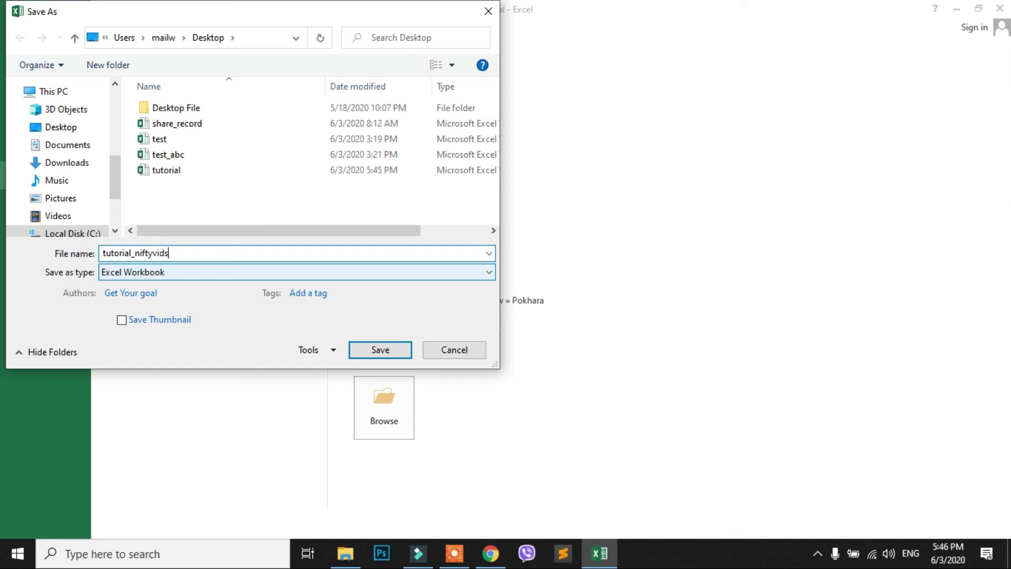
left_click(387, 349)
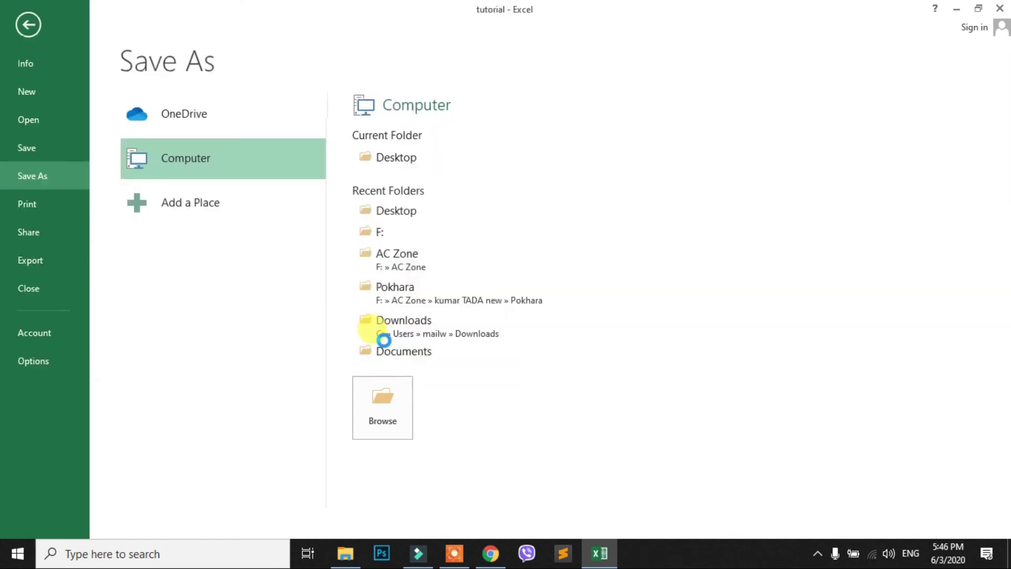